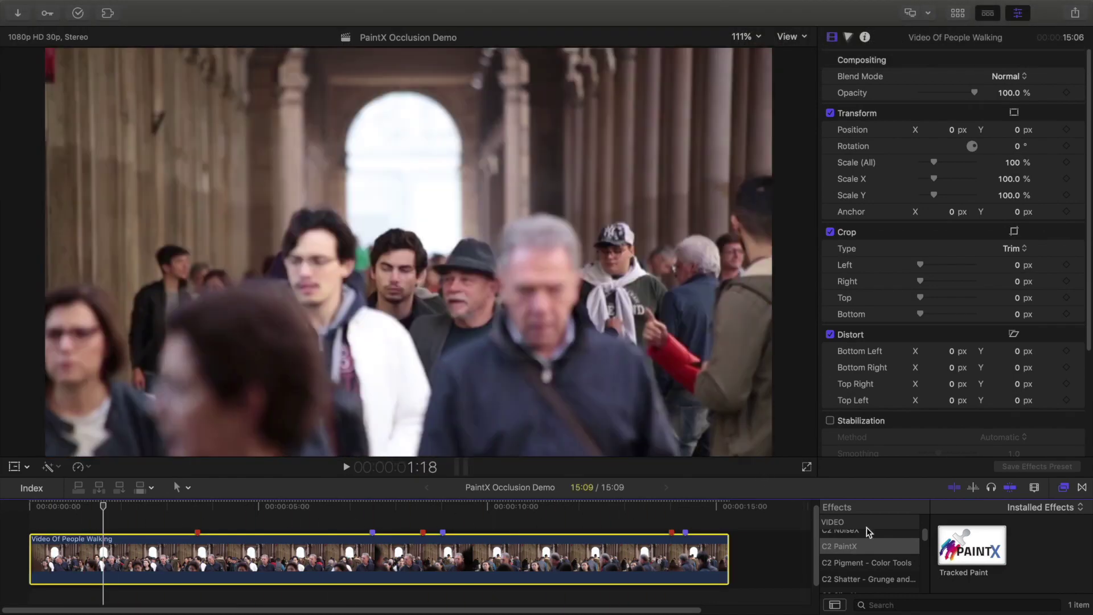
# Apply the C2 PaintX Tracked Paint effect to the people-walking clip in the timeline.
pyautogui.scroll(1, 869, 531)
pyautogui.click(865, 562)
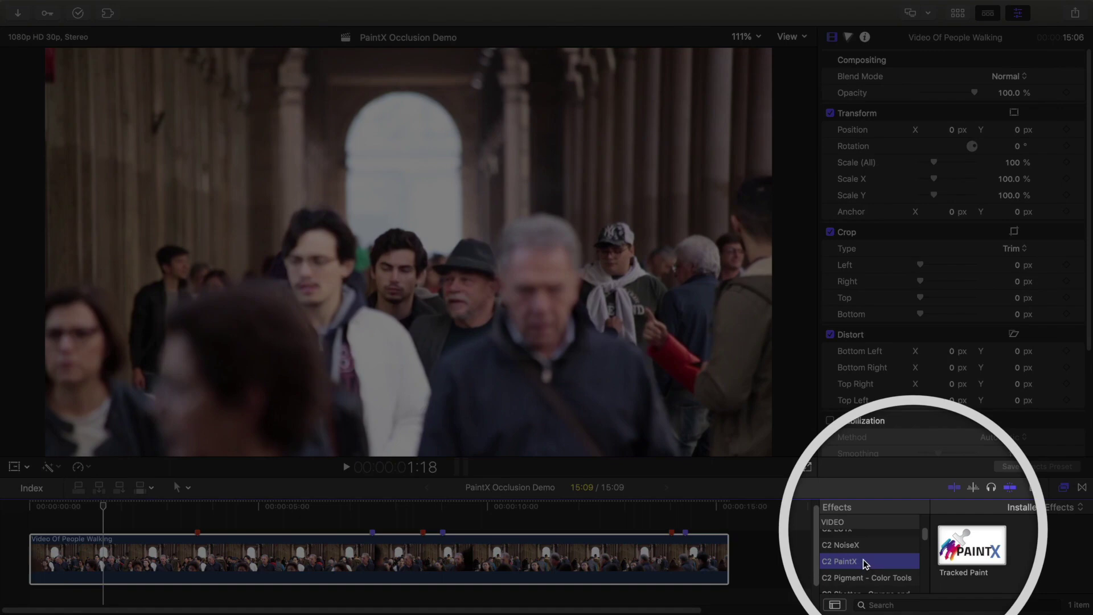
pyautogui.moveTo(976, 560); pyautogui.dragTo(387, 560)
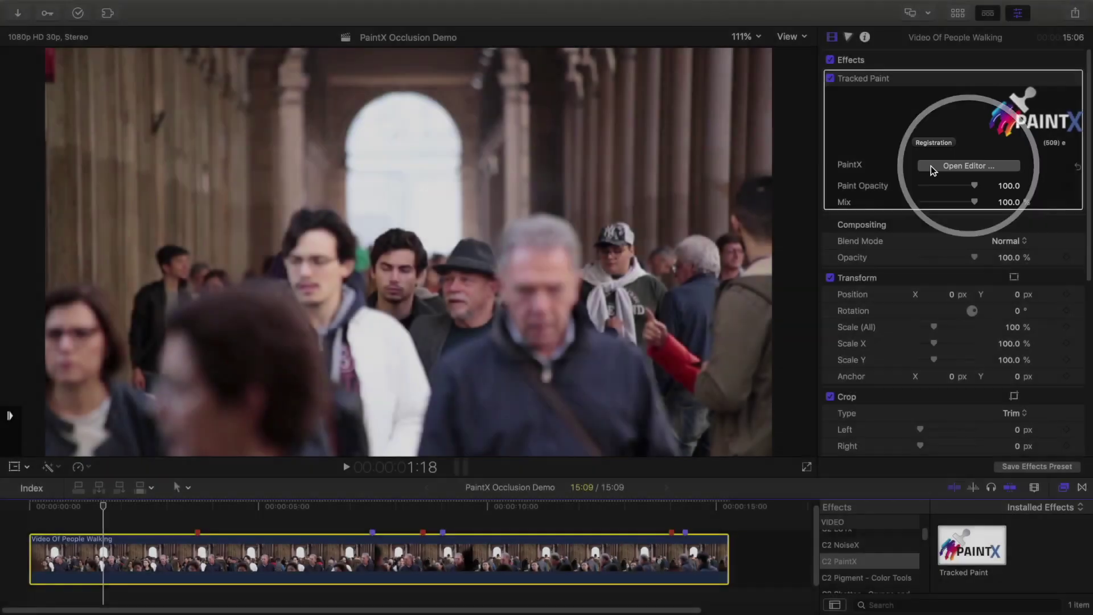
# In PaintX, test a Blur Brush stroke on the cap logo, track it to 0:00:06:03, then delete the layer.
pyautogui.click(930, 165)
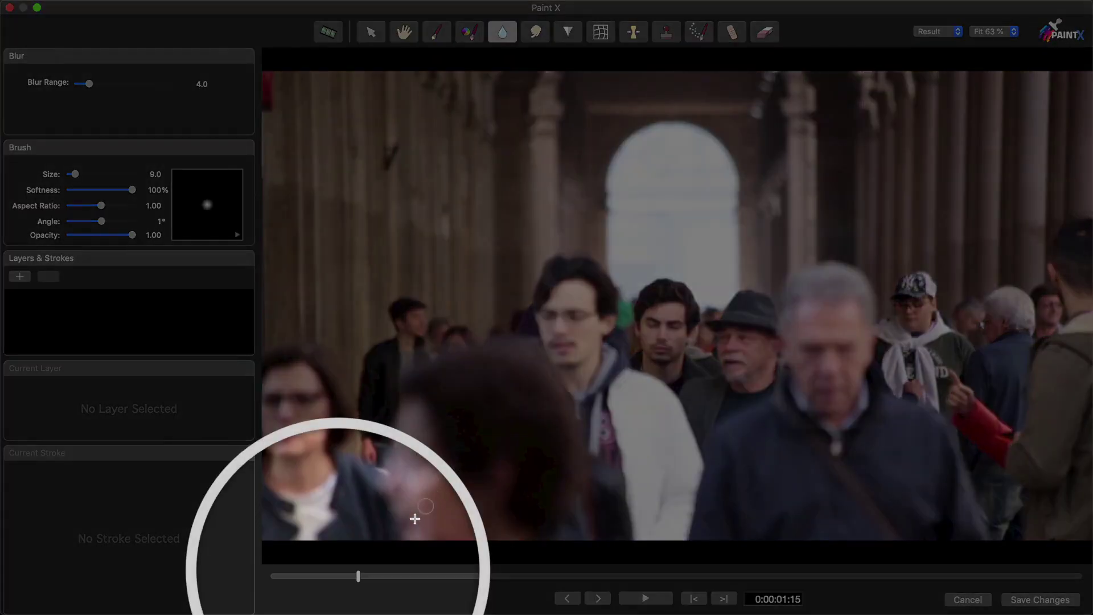
pyautogui.moveTo(358, 576); pyautogui.dragTo(246, 578)
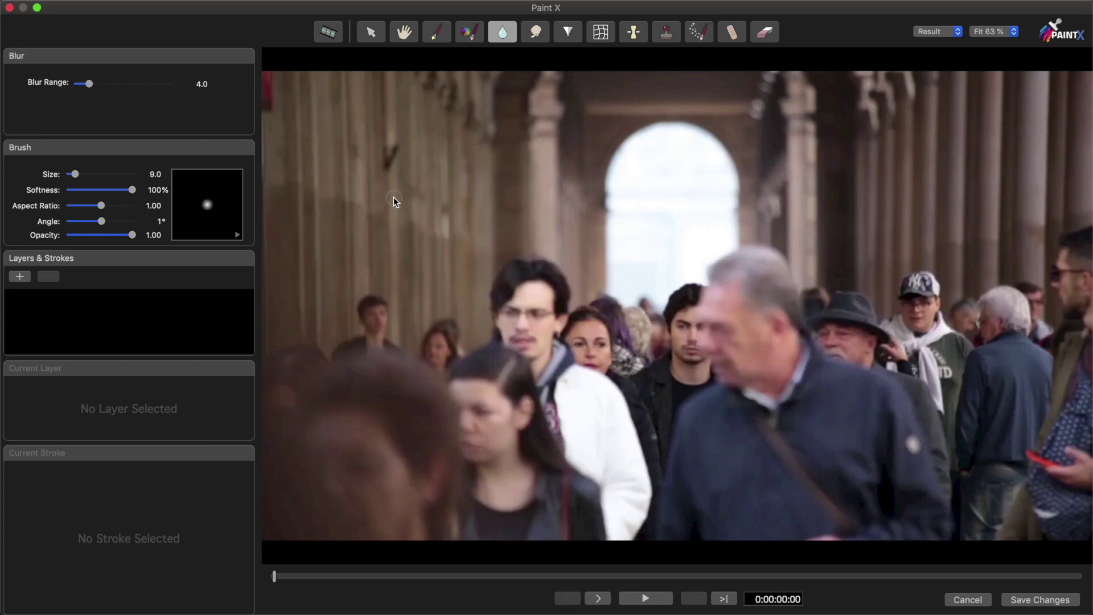
pyautogui.moveTo(916, 281); pyautogui.dragTo(916, 291)
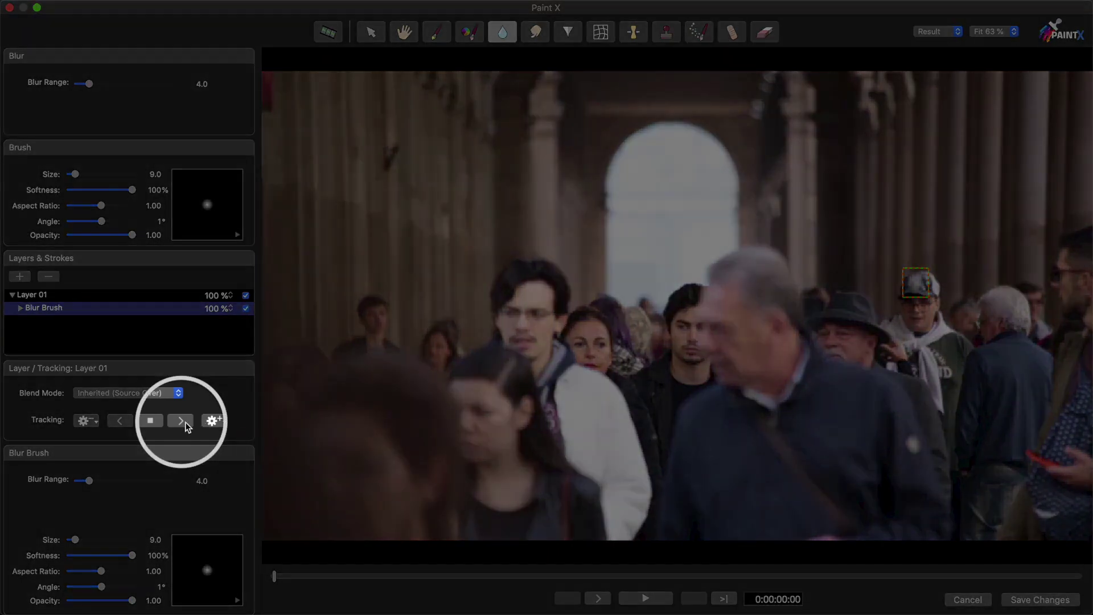
pyautogui.click(180, 420)
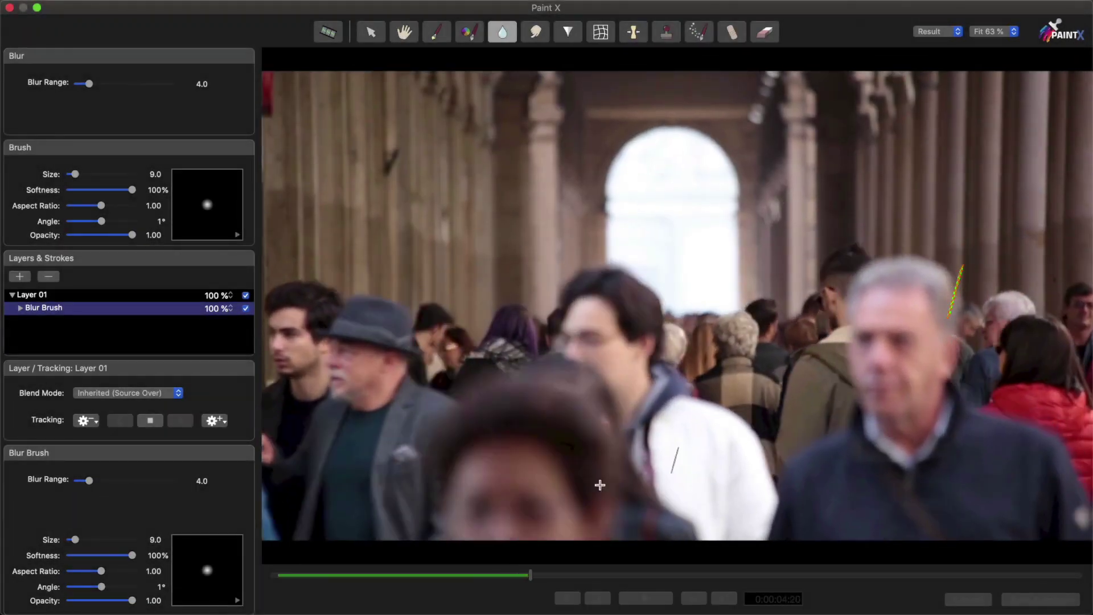
pyautogui.click(155, 422)
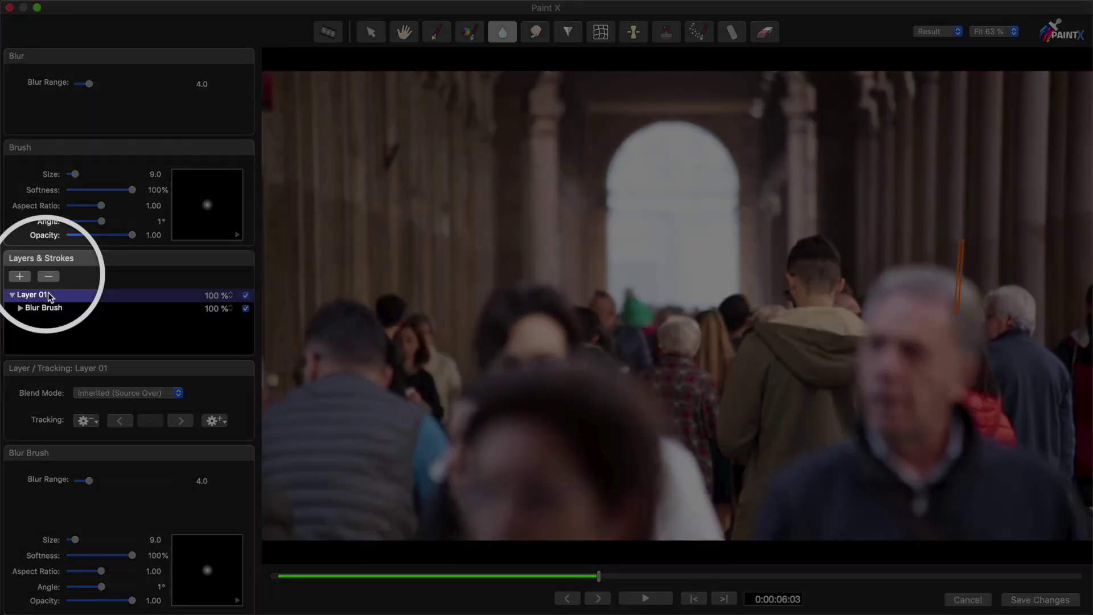
pyautogui.click(49, 277)
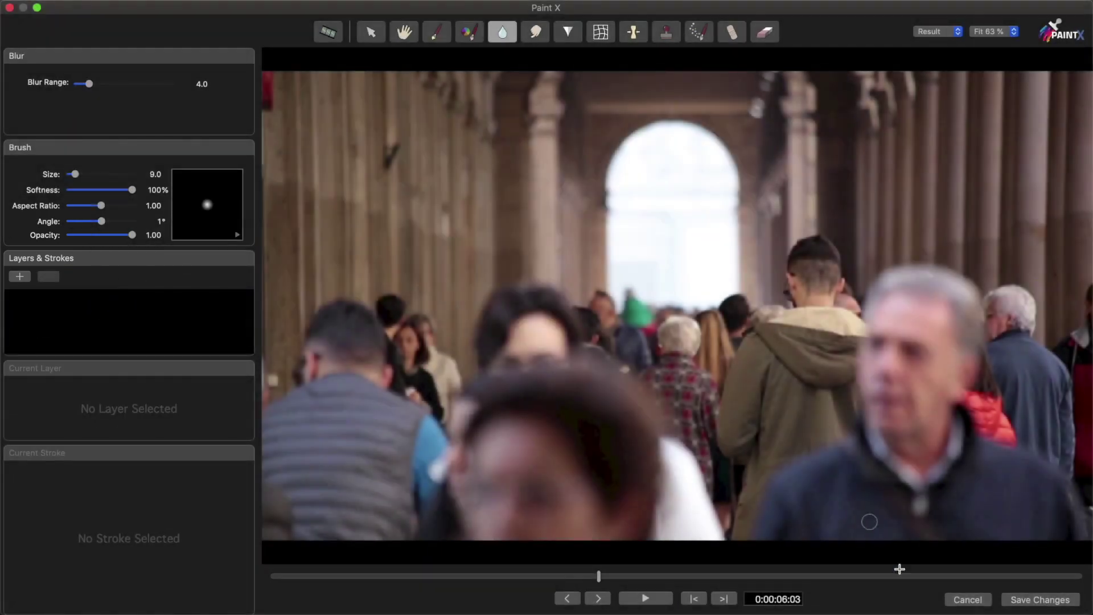
# Cancel the PaintX editor, add a marker near 3:03 and check the marker at 7:15.
pyautogui.click(966, 599)
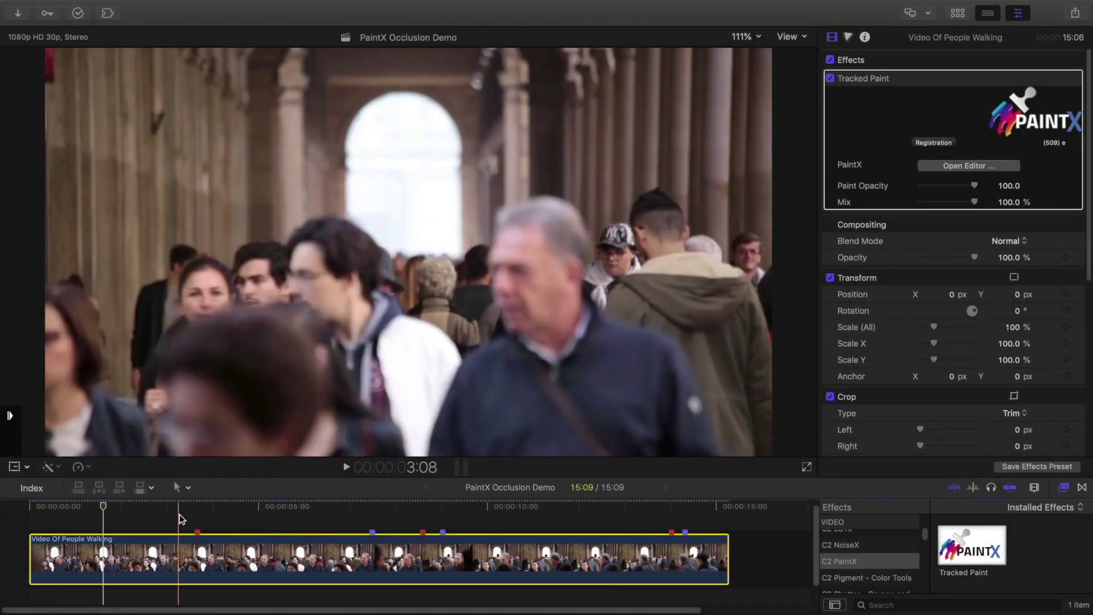
pyautogui.click(197, 508)
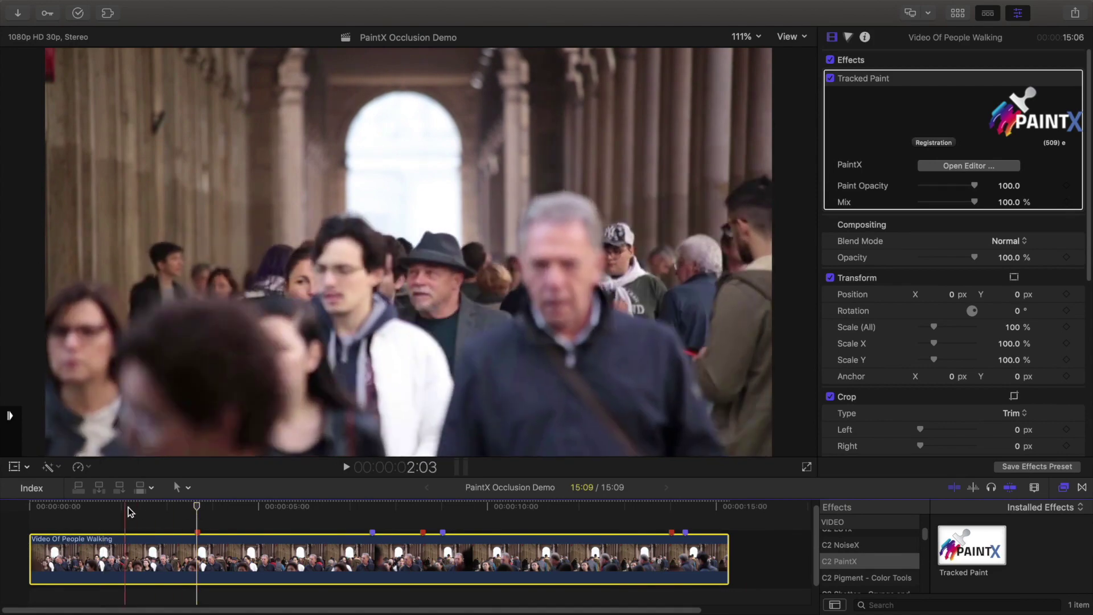
pyautogui.press('m')
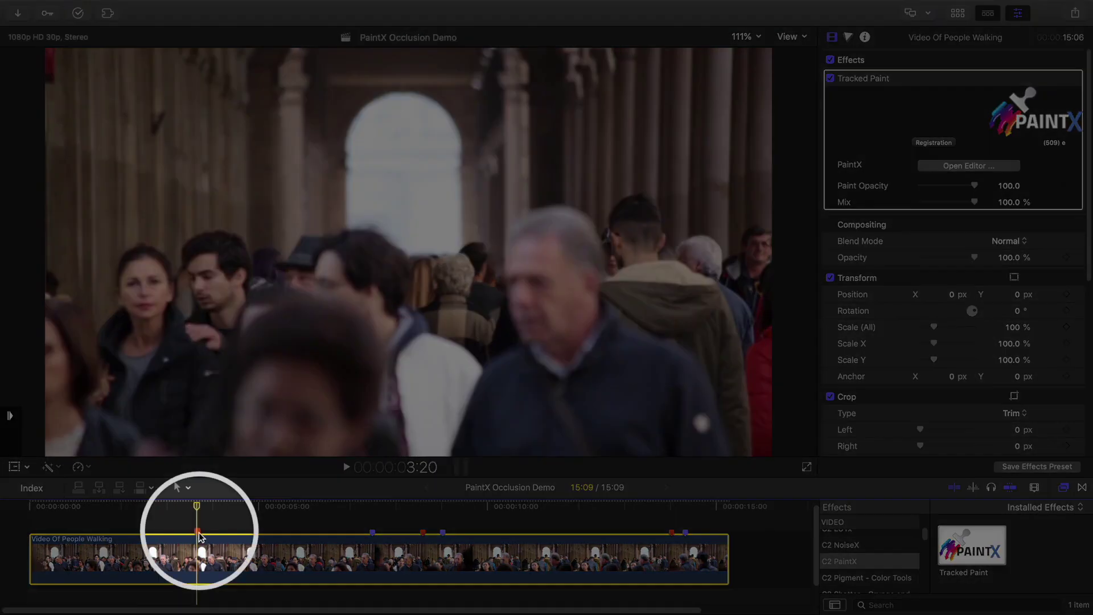
pyautogui.press('m')
pyautogui.press('Return')
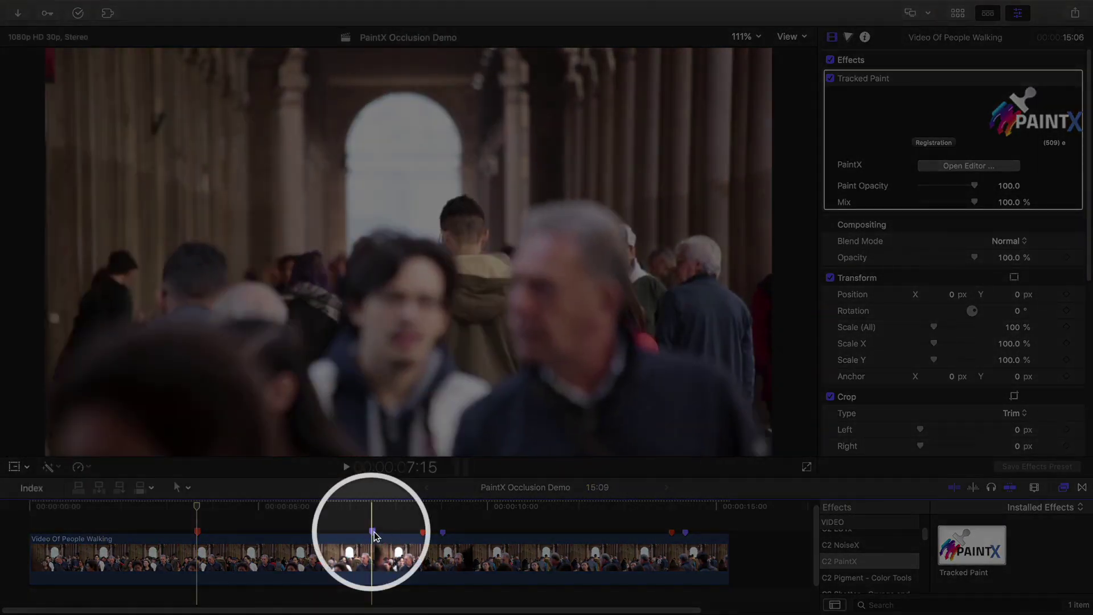
pyautogui.doubleClick(372, 532)
pyautogui.click(503, 502)
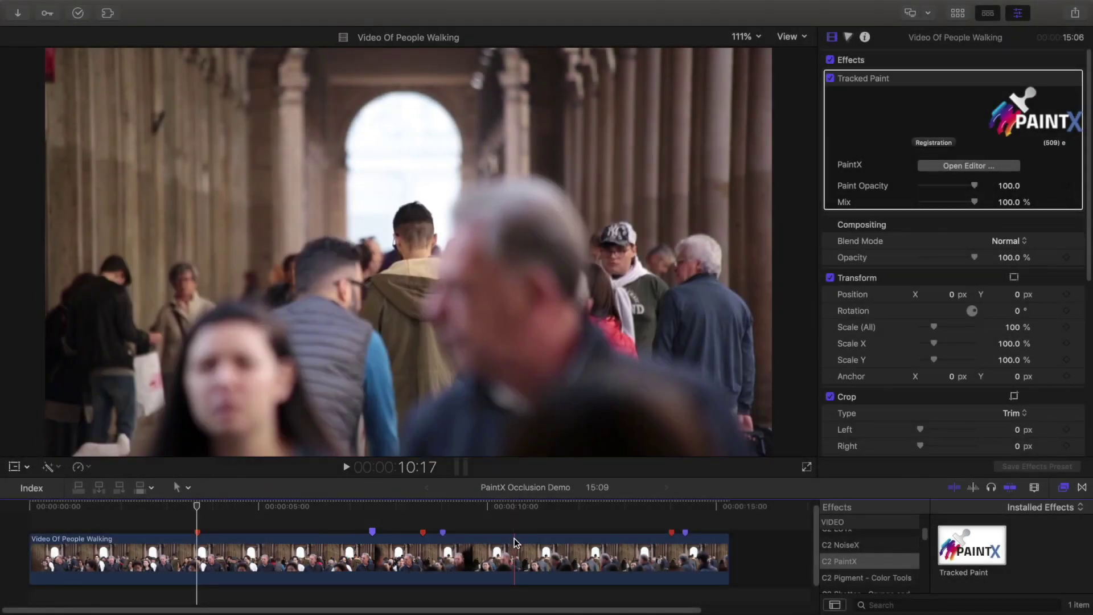
# With the Blade tool, split the crowd clip at each of its five markers.
pyautogui.click(176, 487)
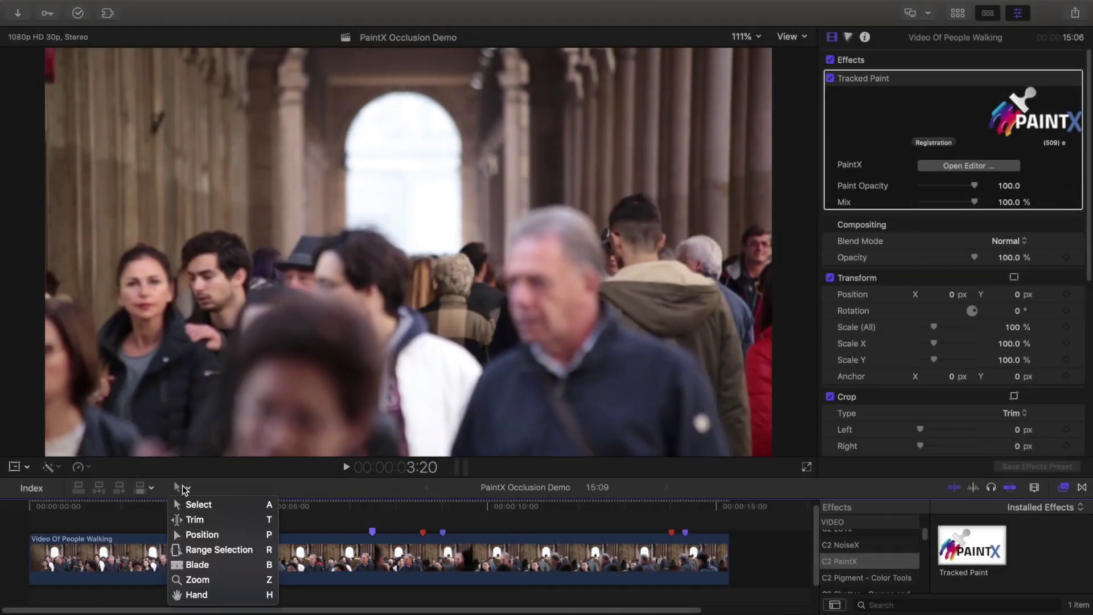
pyautogui.click(212, 557)
pyautogui.click(199, 552)
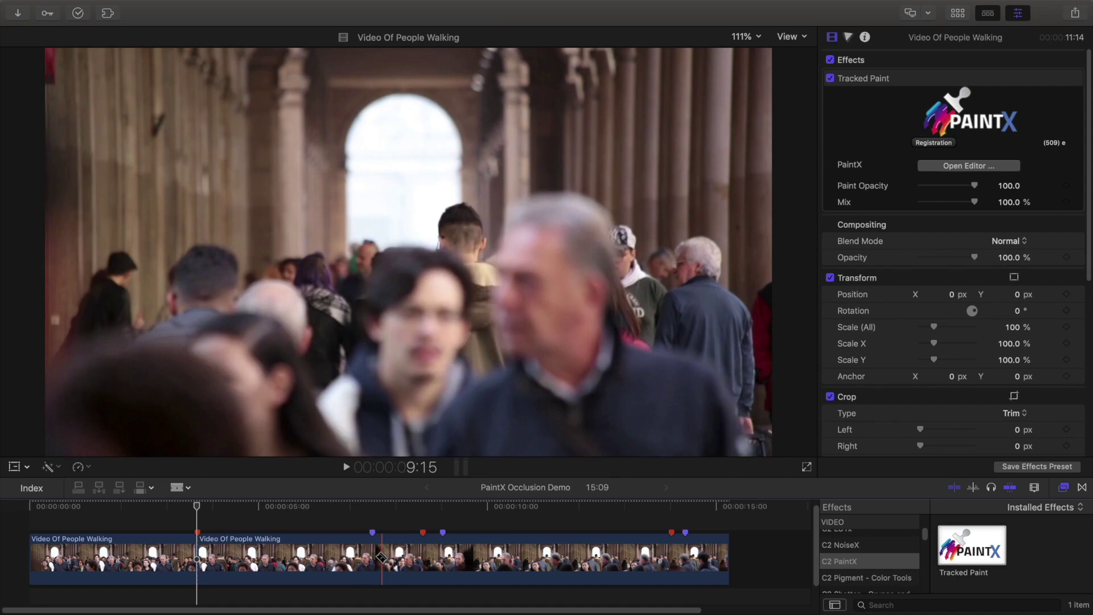
pyautogui.click(373, 557)
pyautogui.click(422, 556)
pyautogui.click(443, 557)
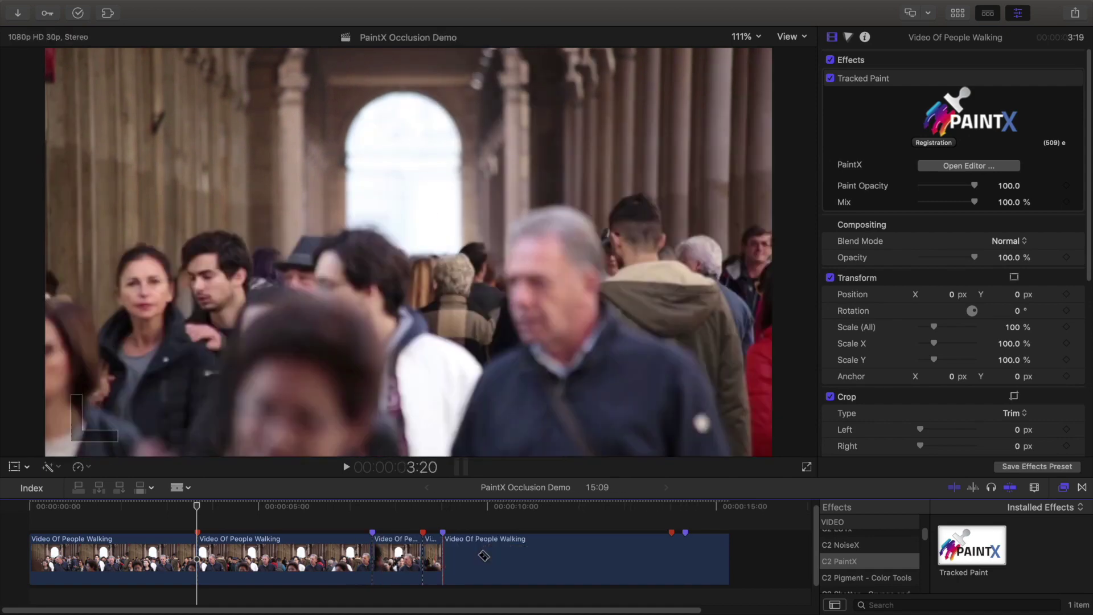
pyautogui.click(686, 557)
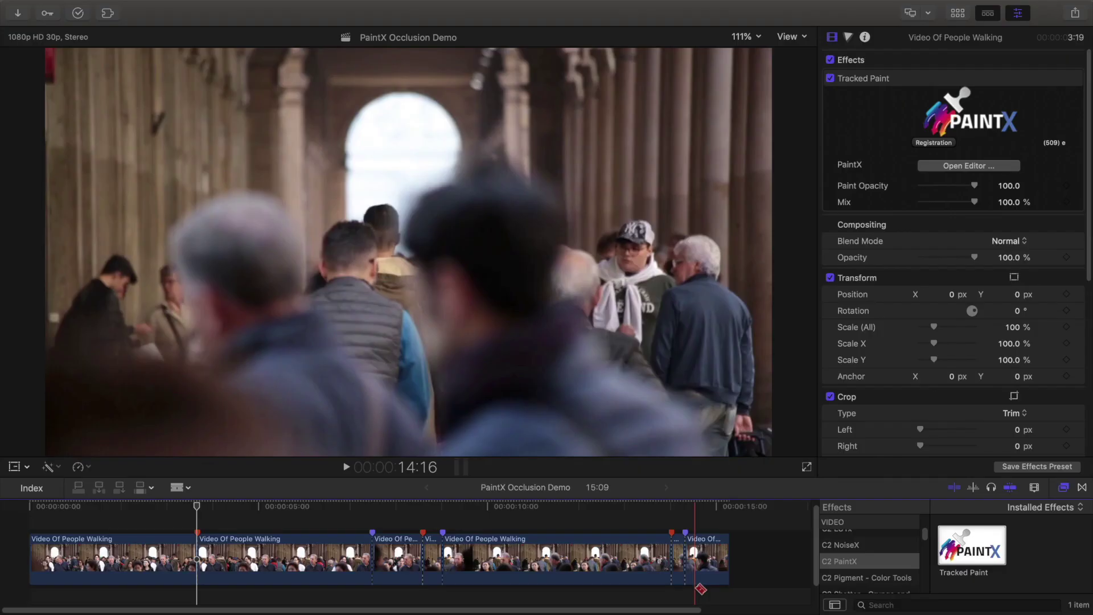
# Return to the Select tool and select the first clip piece.
pyautogui.click(180, 487)
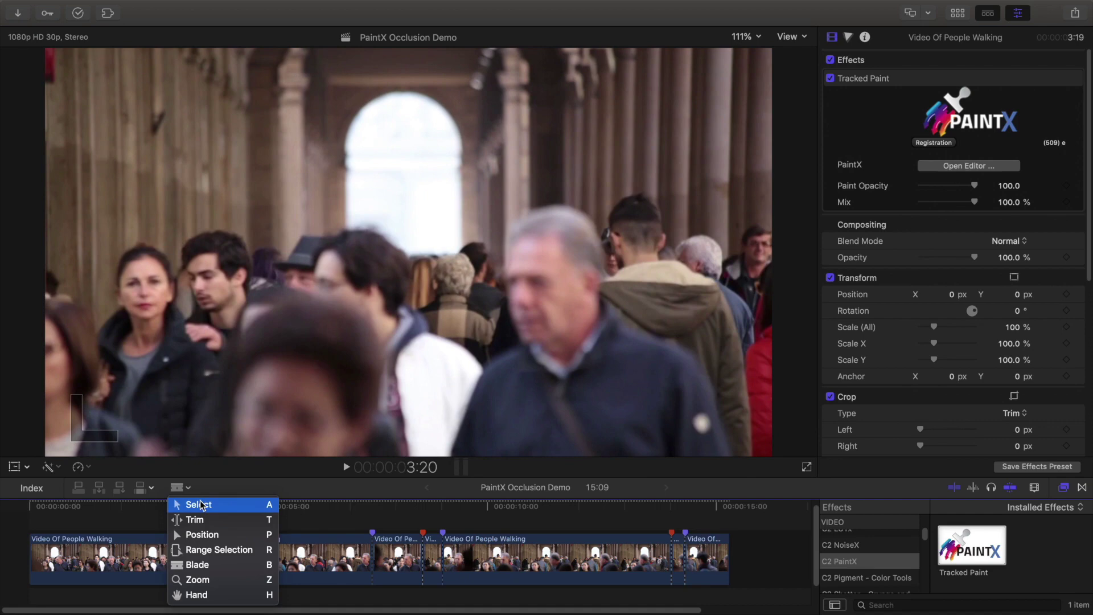
pyautogui.click(194, 503)
pyautogui.click(103, 552)
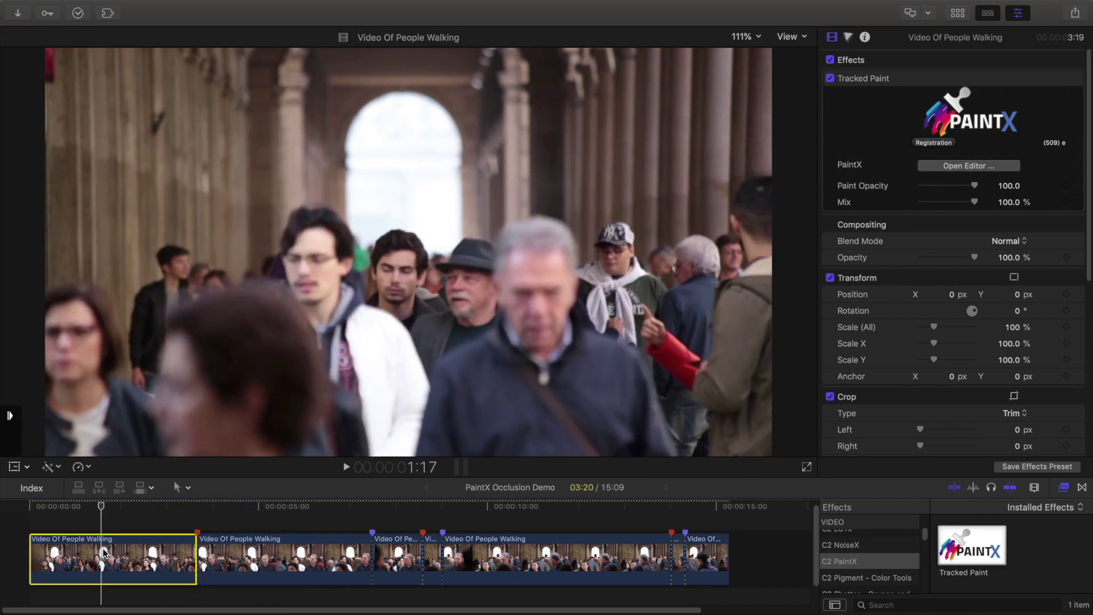
# On the first piece, blur the cap logo from frame one, track it to 0:00:03:15, and save.
pyautogui.click(944, 169)
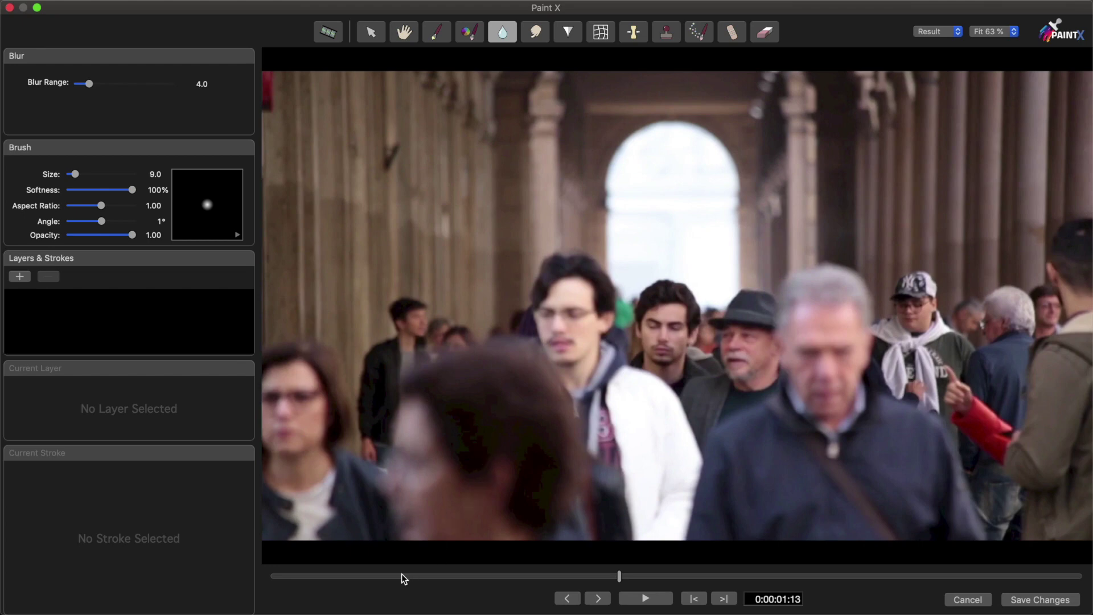
pyautogui.moveTo(404, 578); pyautogui.dragTo(221, 579)
pyautogui.moveTo(902, 291); pyautogui.dragTo(909, 282)
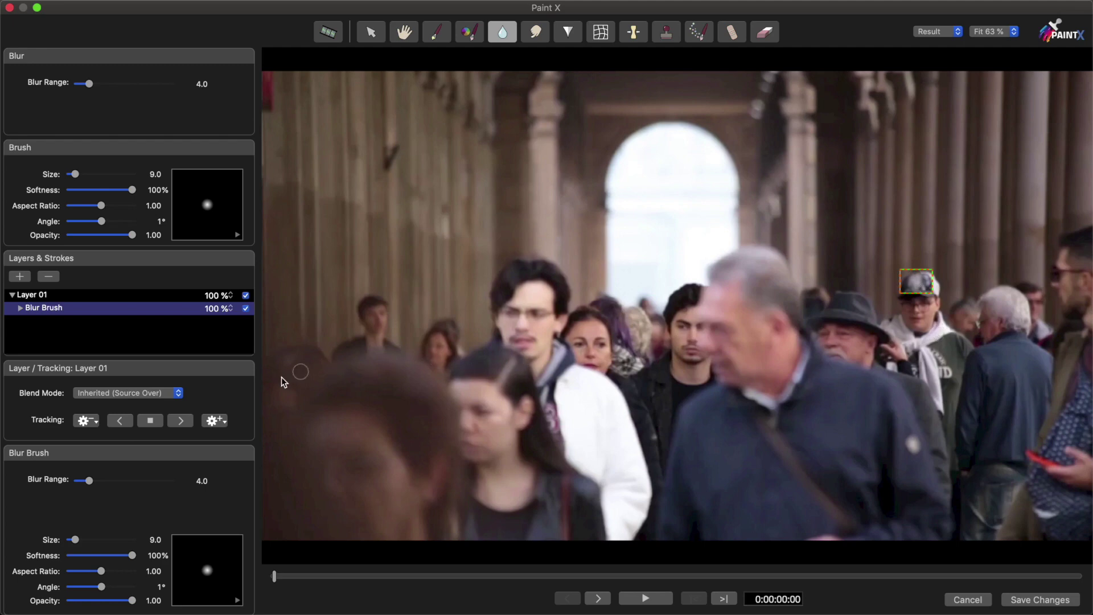
pyautogui.click(181, 421)
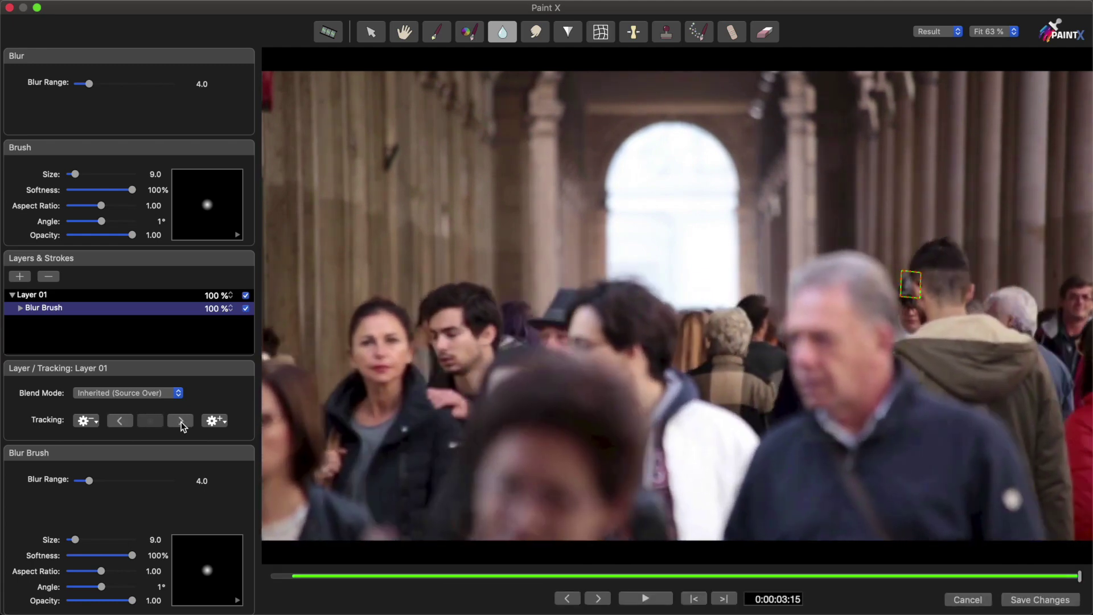
pyautogui.click(1030, 599)
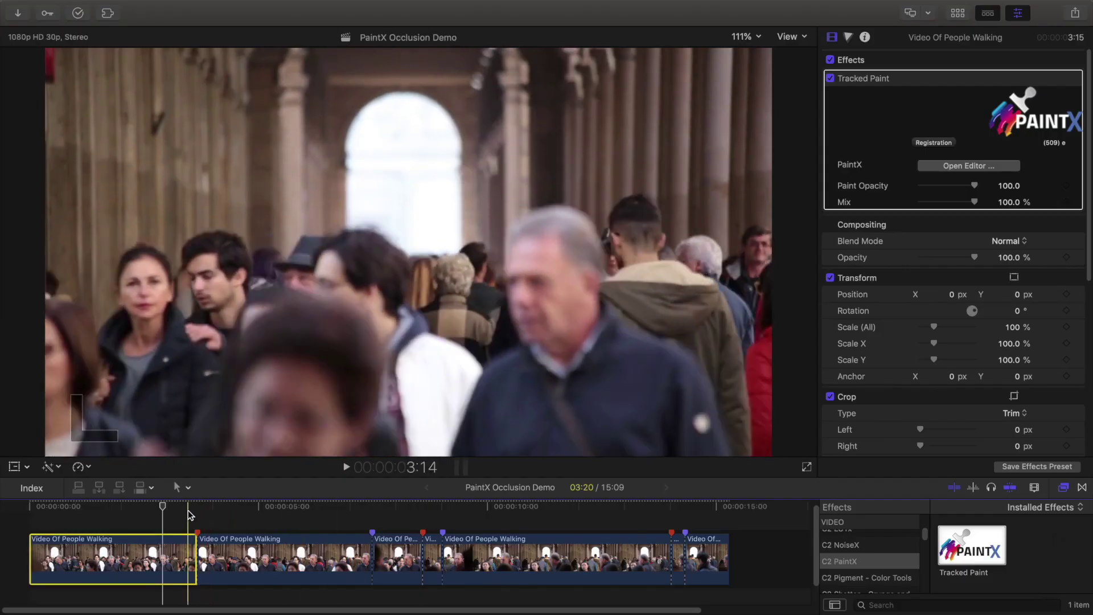
# Play back the blurred first piece, then open the short third clip in PaintX.
pyautogui.press('space')
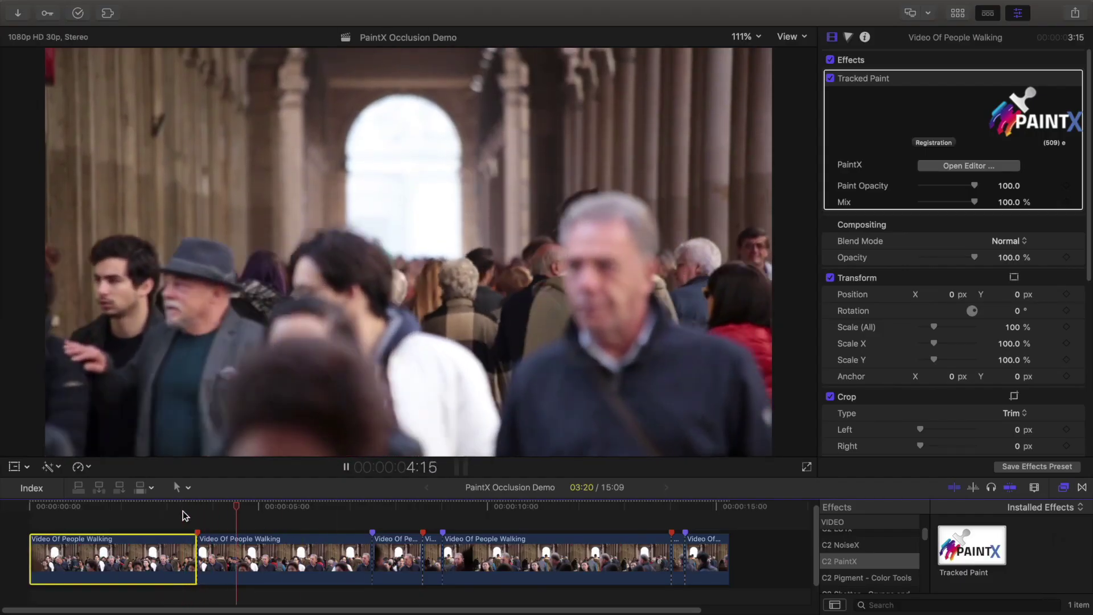
pyautogui.click(183, 510)
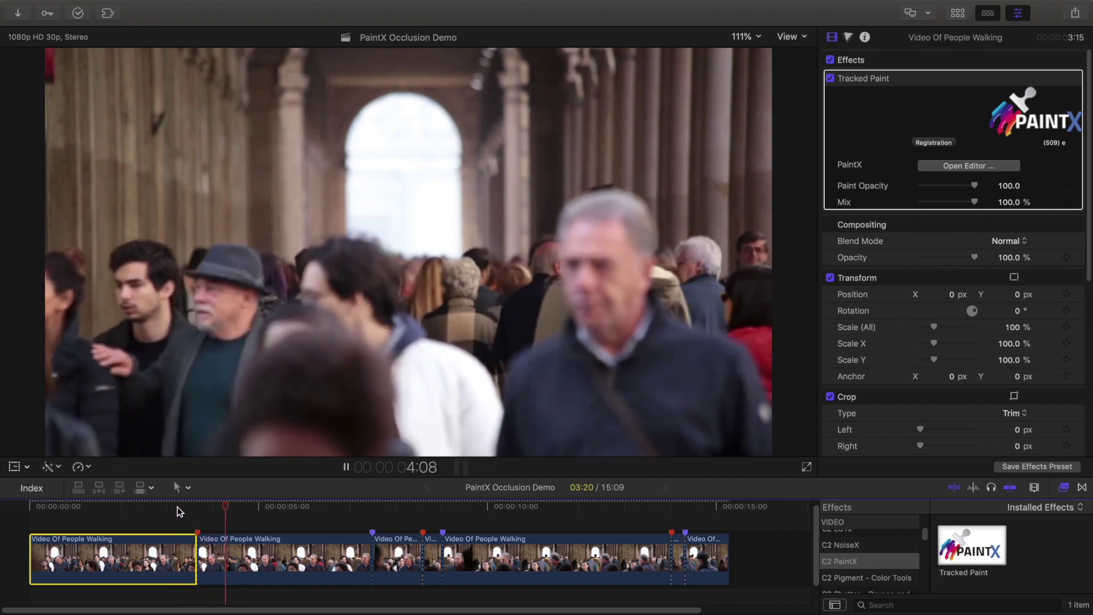
pyautogui.press('space')
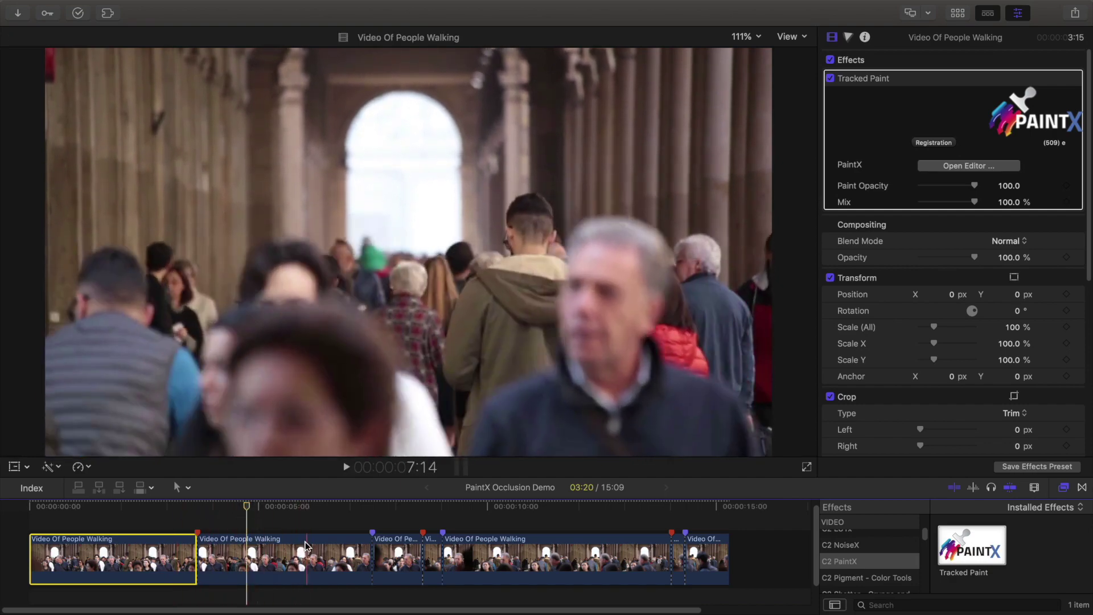
pyautogui.click(392, 551)
pyautogui.click(939, 166)
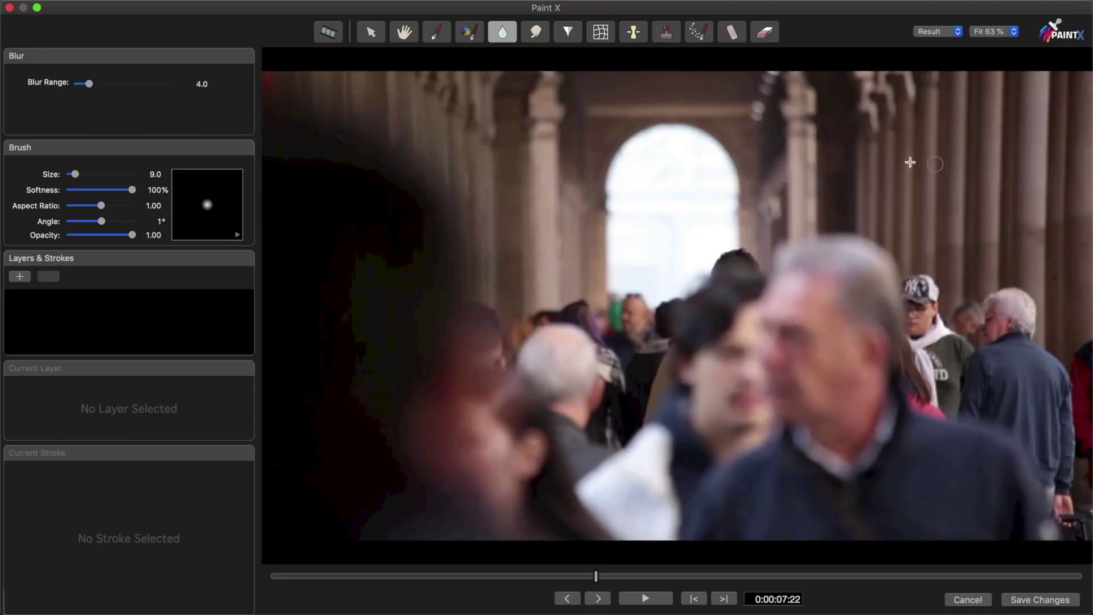
# Blur the cap logo in the third clip, track it backward and through to 0:00:08:14, and save.
pyautogui.moveTo(596, 576); pyautogui.dragTo(273, 575)
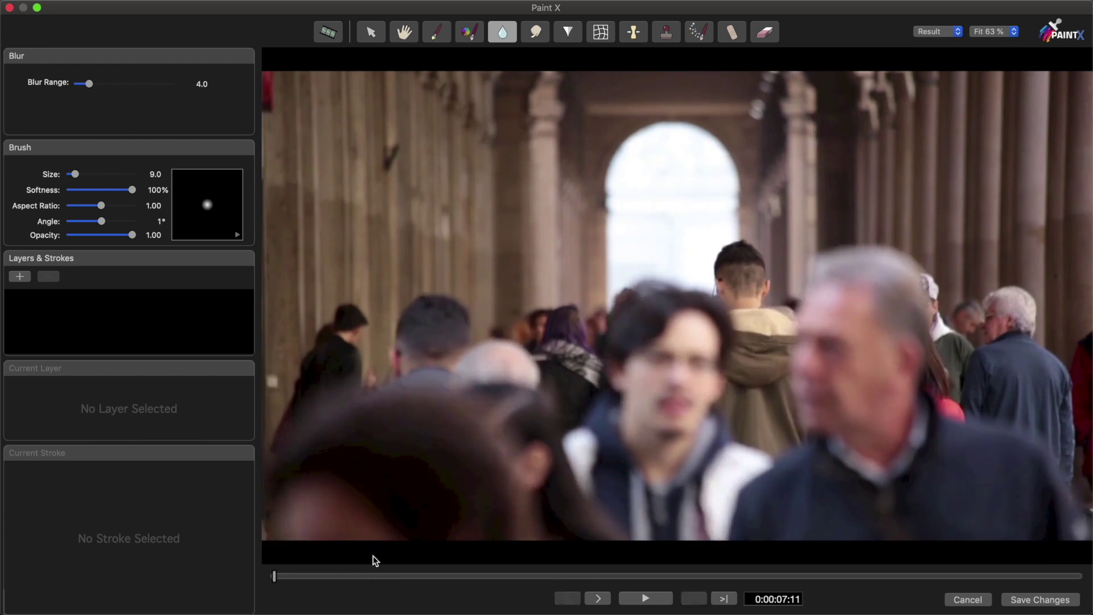
pyautogui.moveTo(507, 575); pyautogui.dragTo(675, 582)
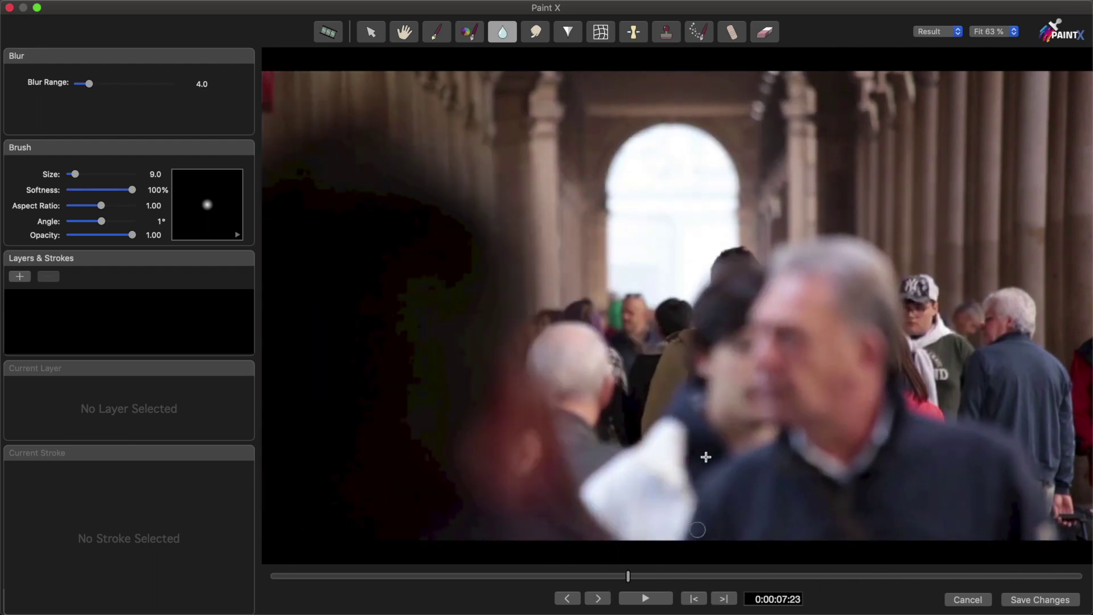
pyautogui.click(915, 287)
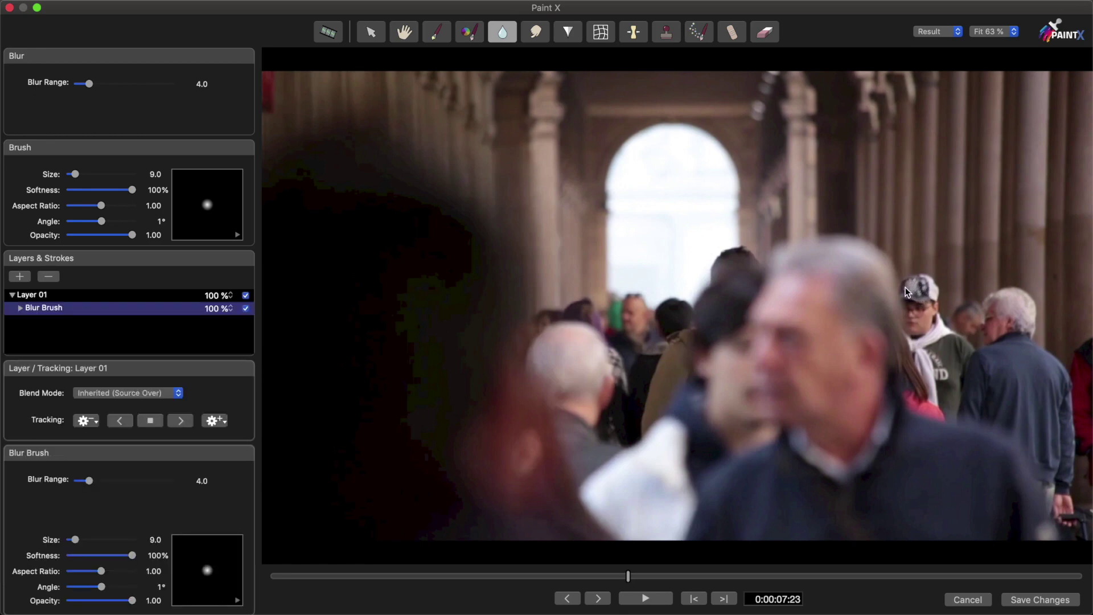
pyautogui.click(126, 422)
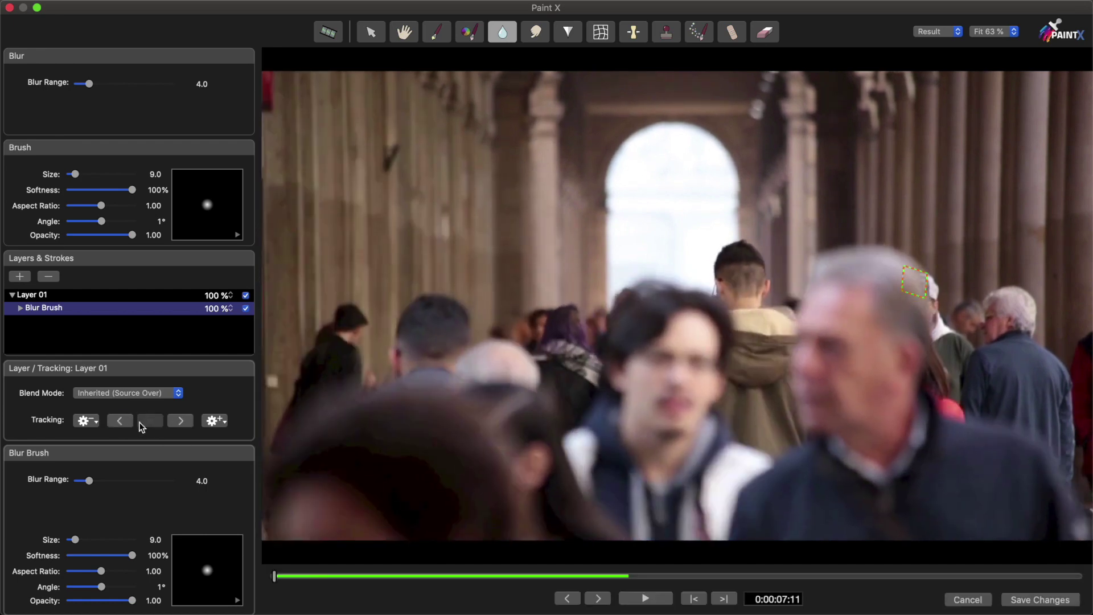
pyautogui.click(624, 578)
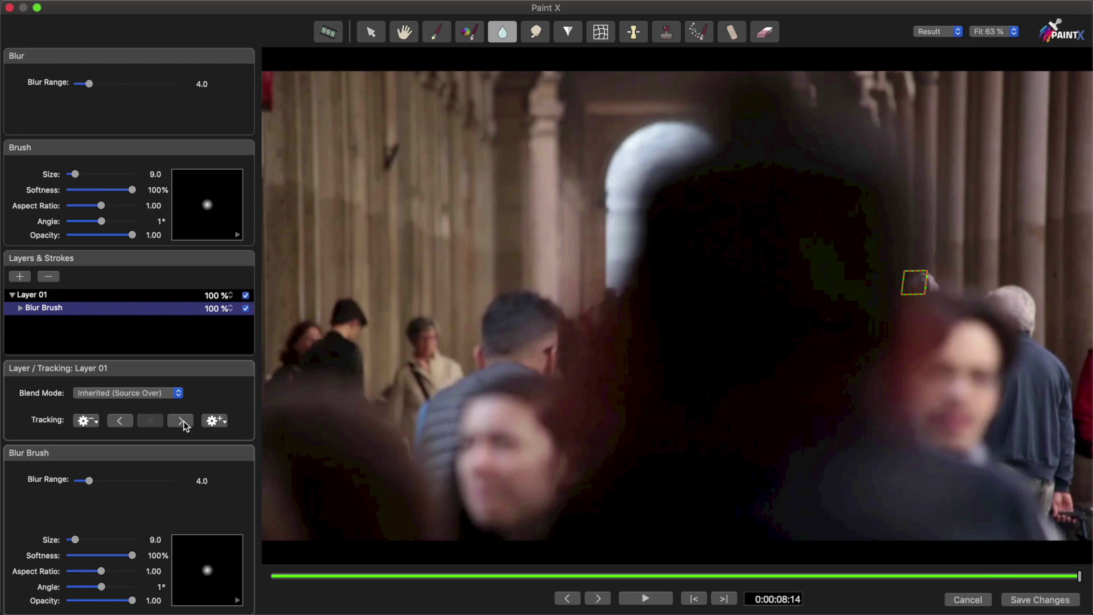
pyautogui.moveTo(1024, 579)
pyautogui.mouseDown()
pyautogui.moveTo(349, 563)
pyautogui.moveTo(1008, 570)
pyautogui.mouseUp()
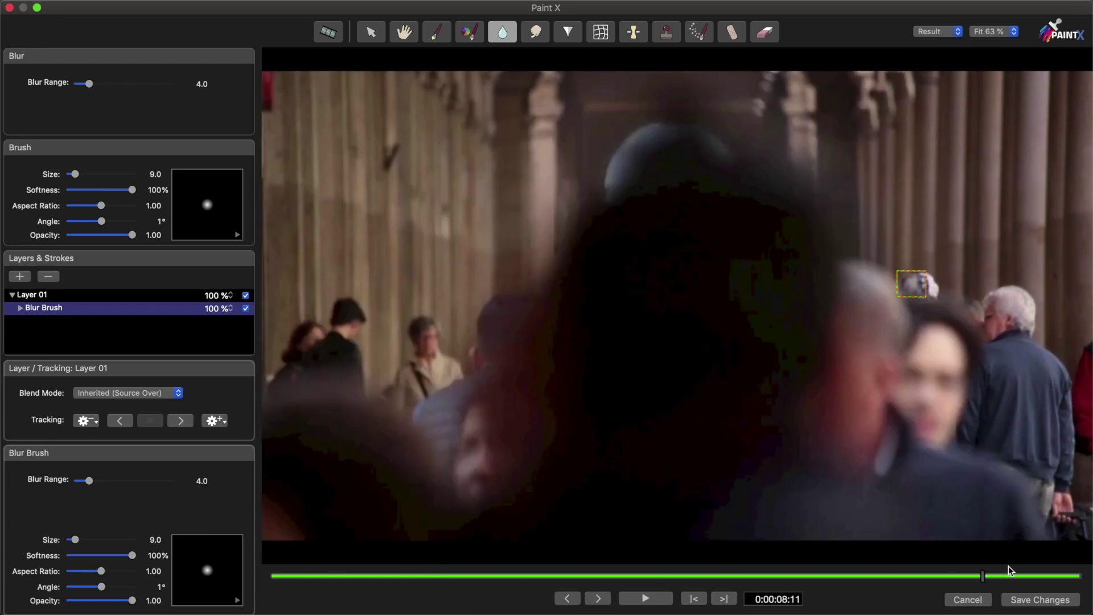
pyautogui.click(1026, 602)
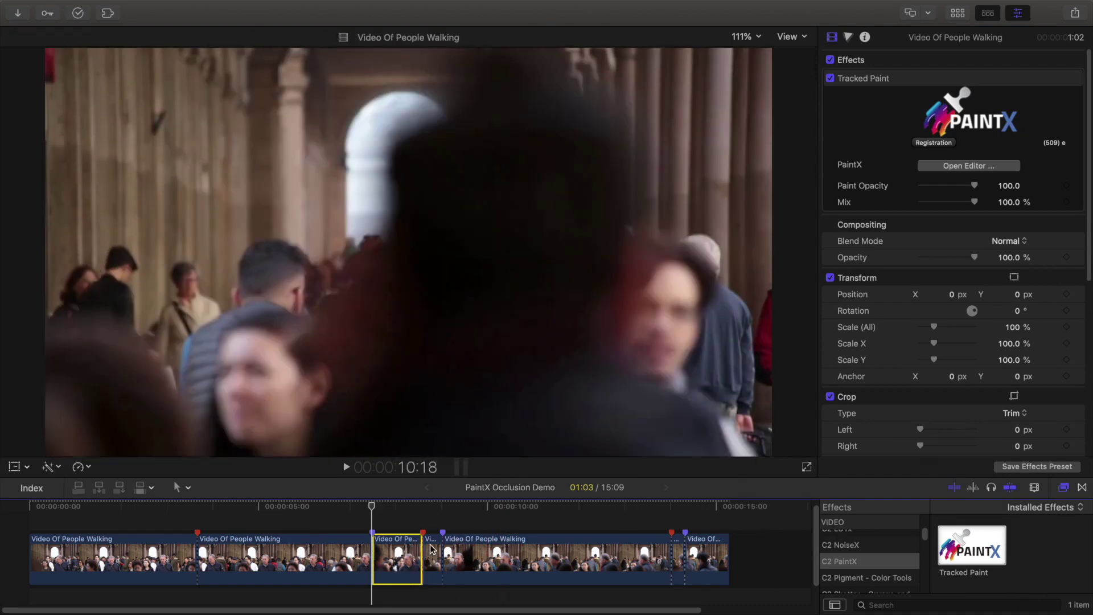
# Blur the cap logo in the fifth clip, tracking backward and forward to 0:00:11:04, and save.
pyautogui.click(431, 508)
pyautogui.press('space')
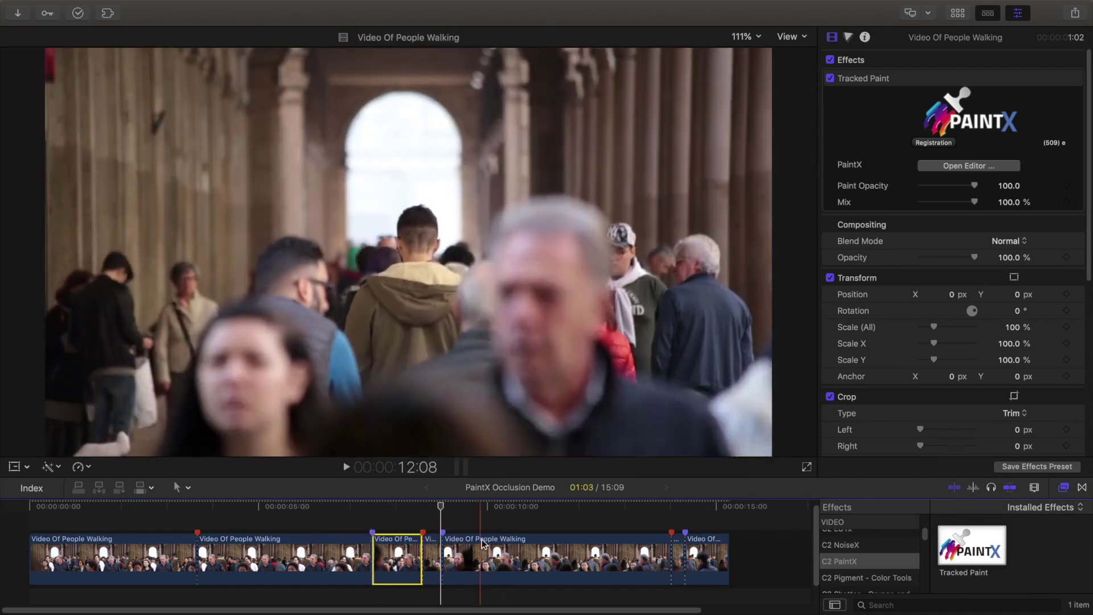
pyautogui.click(456, 558)
pyautogui.click(968, 166)
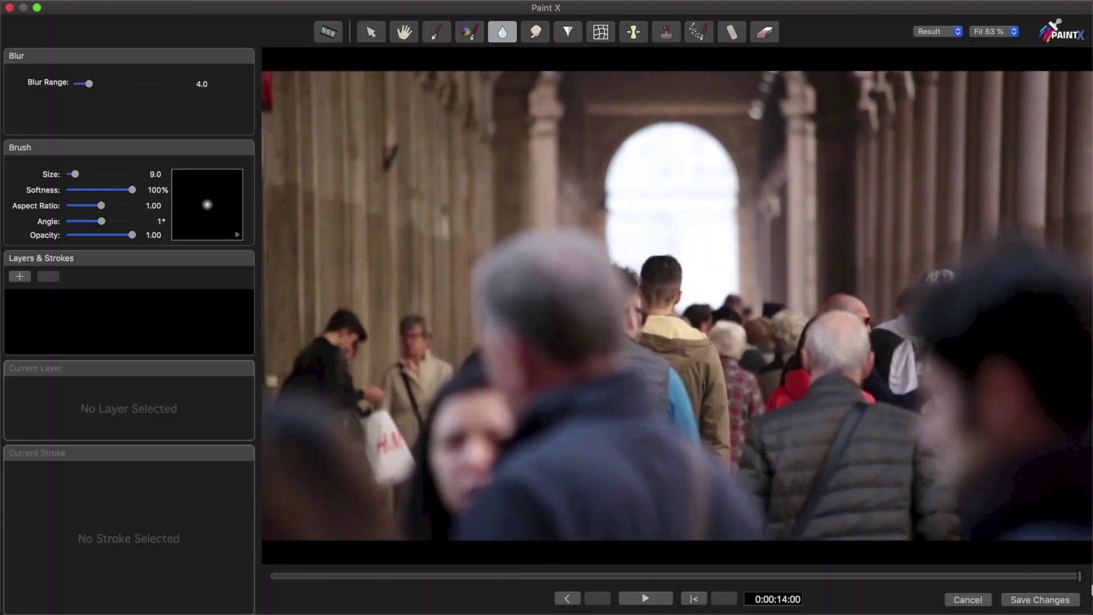
pyautogui.click(924, 277)
pyautogui.click(127, 420)
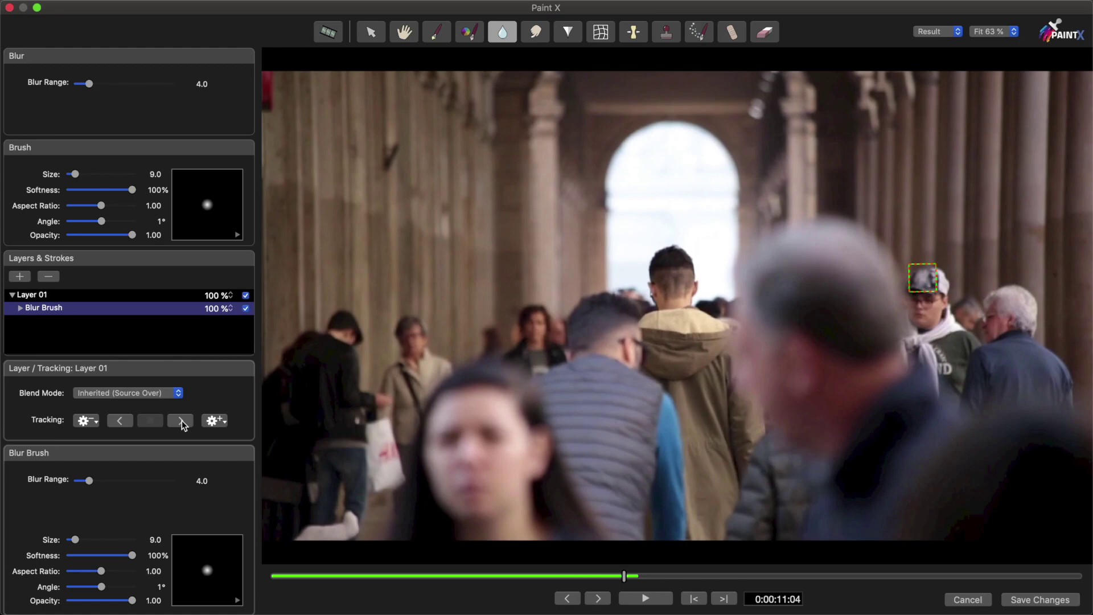
pyautogui.click(181, 420)
pyautogui.click(1040, 599)
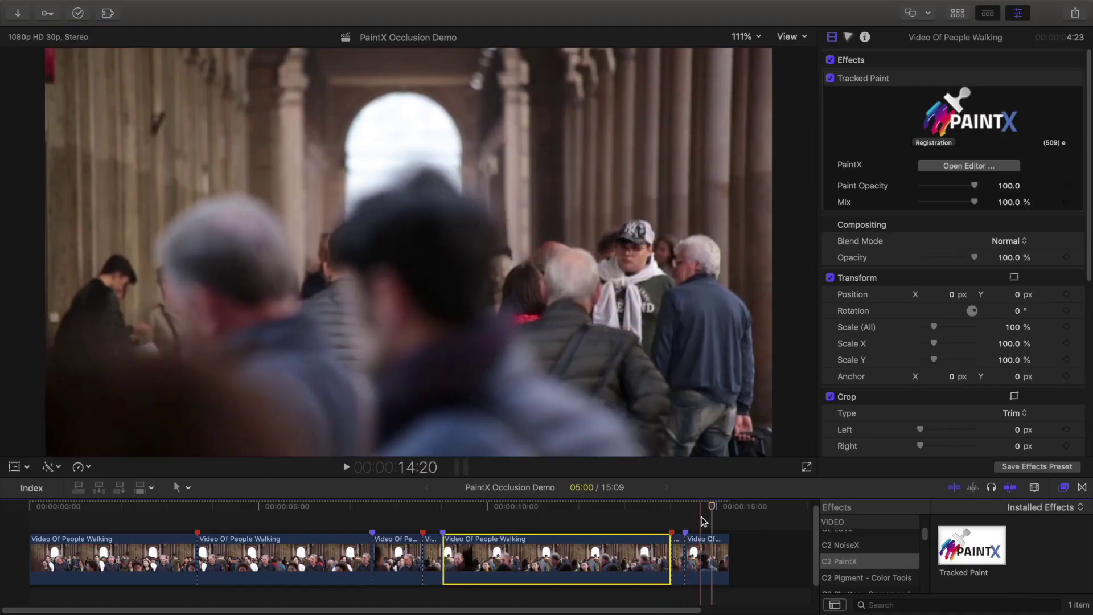
# On the final clip's last frame, blur the cap logo, track it back to 0:00:14:08, and save.
pyautogui.click(708, 550)
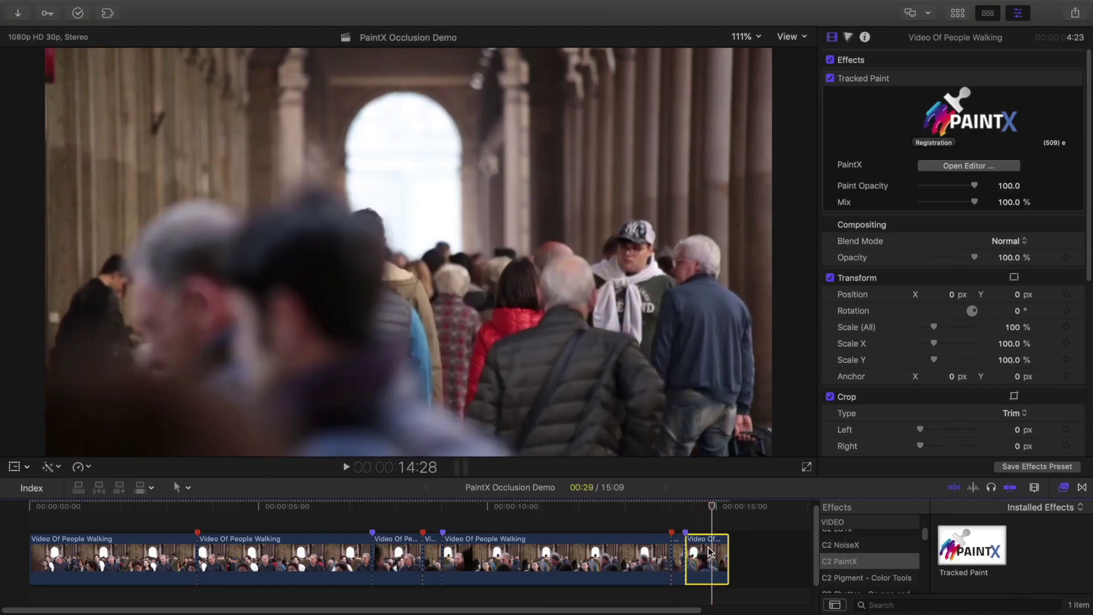
pyautogui.click(943, 165)
pyautogui.moveTo(712, 575); pyautogui.dragTo(493, 575)
pyautogui.moveTo(644, 574); pyautogui.dragTo(1090, 571)
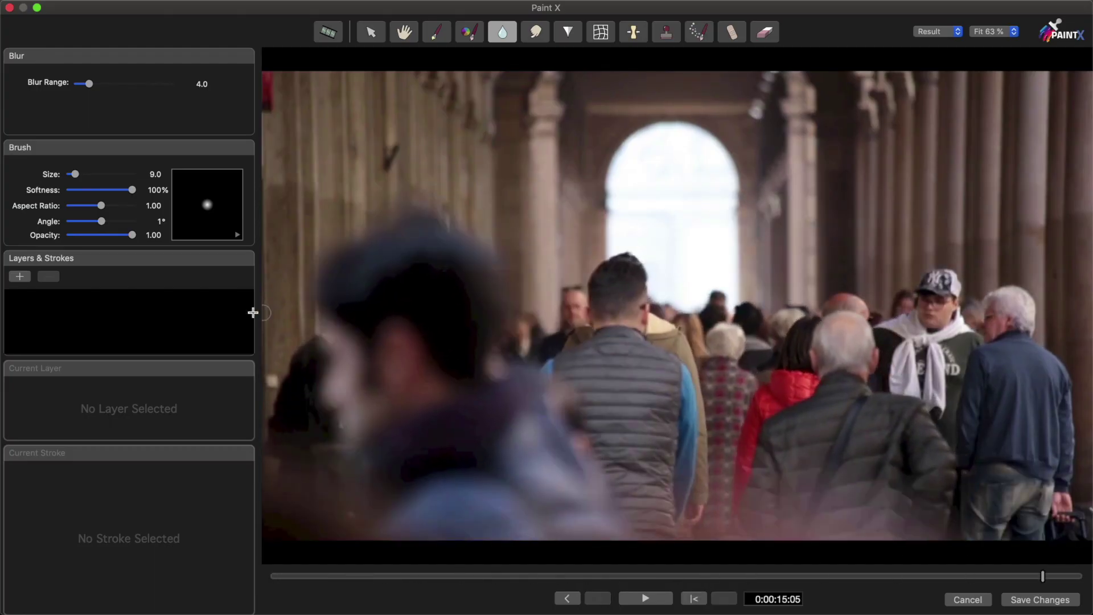
pyautogui.click(934, 280)
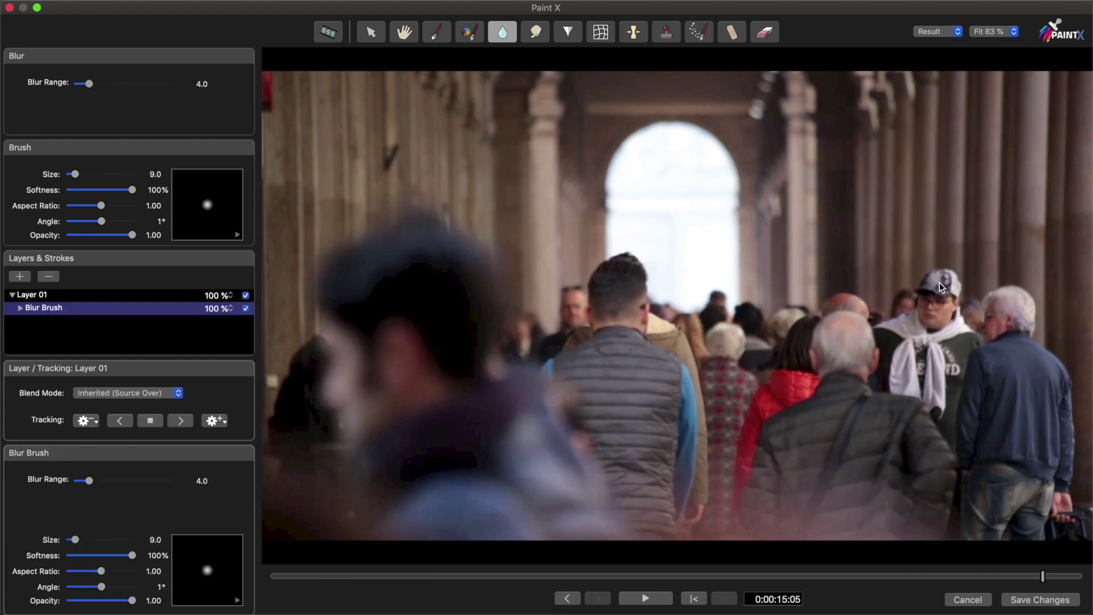
pyautogui.click(120, 421)
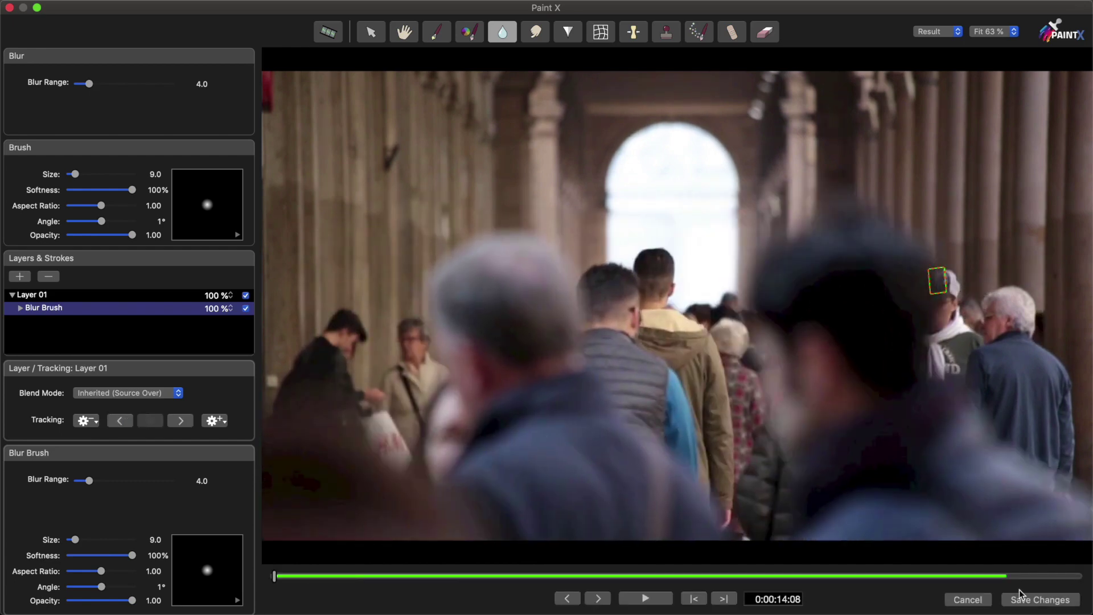
pyautogui.click(1021, 597)
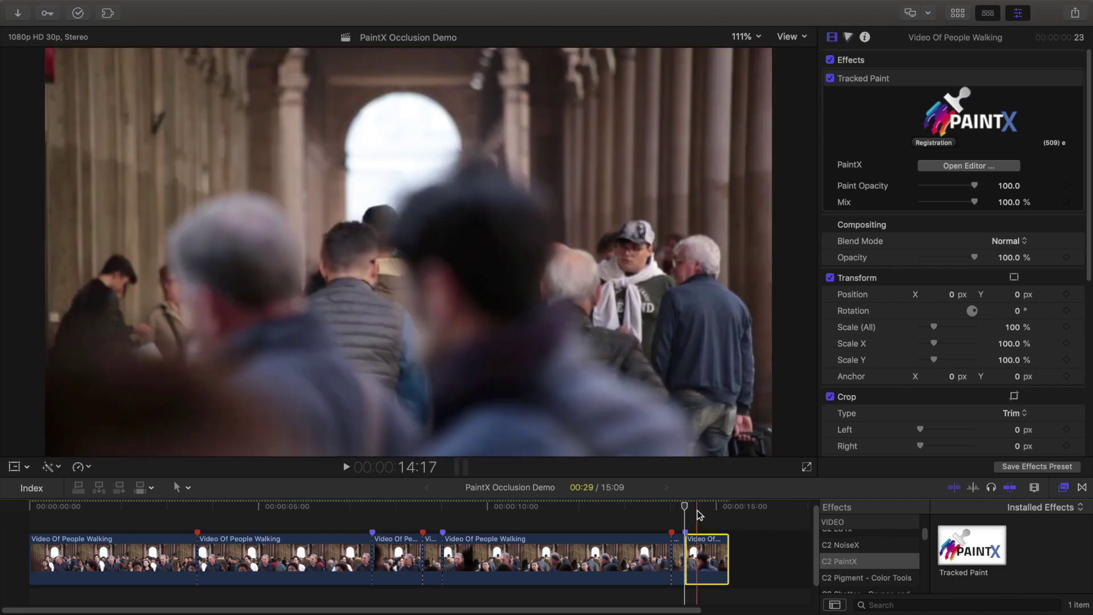